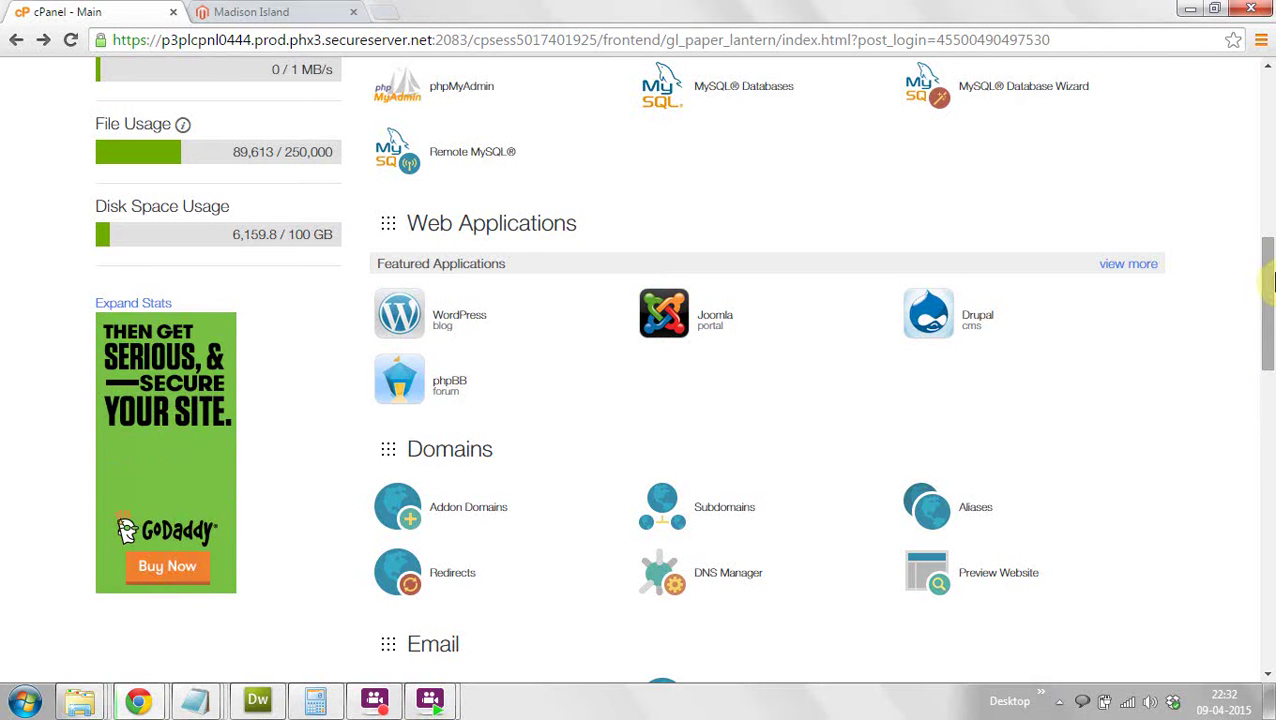
Step: Open the Installatron Applications Browser via 'view more' under Web Applications
mouse_move(1272, 282)
left_mouse_down()
mouse_move(1270, 86)
mouse_move(1268, 276)
left_mouse_up()
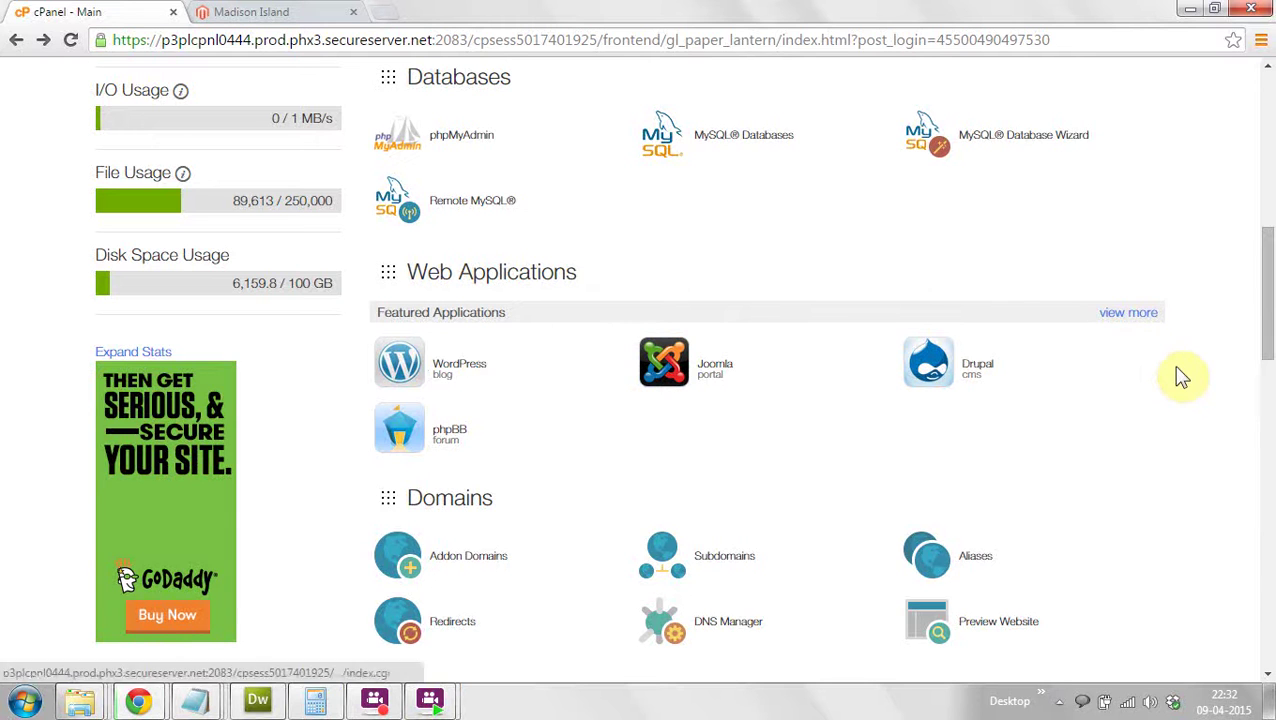
left_click(1132, 318)
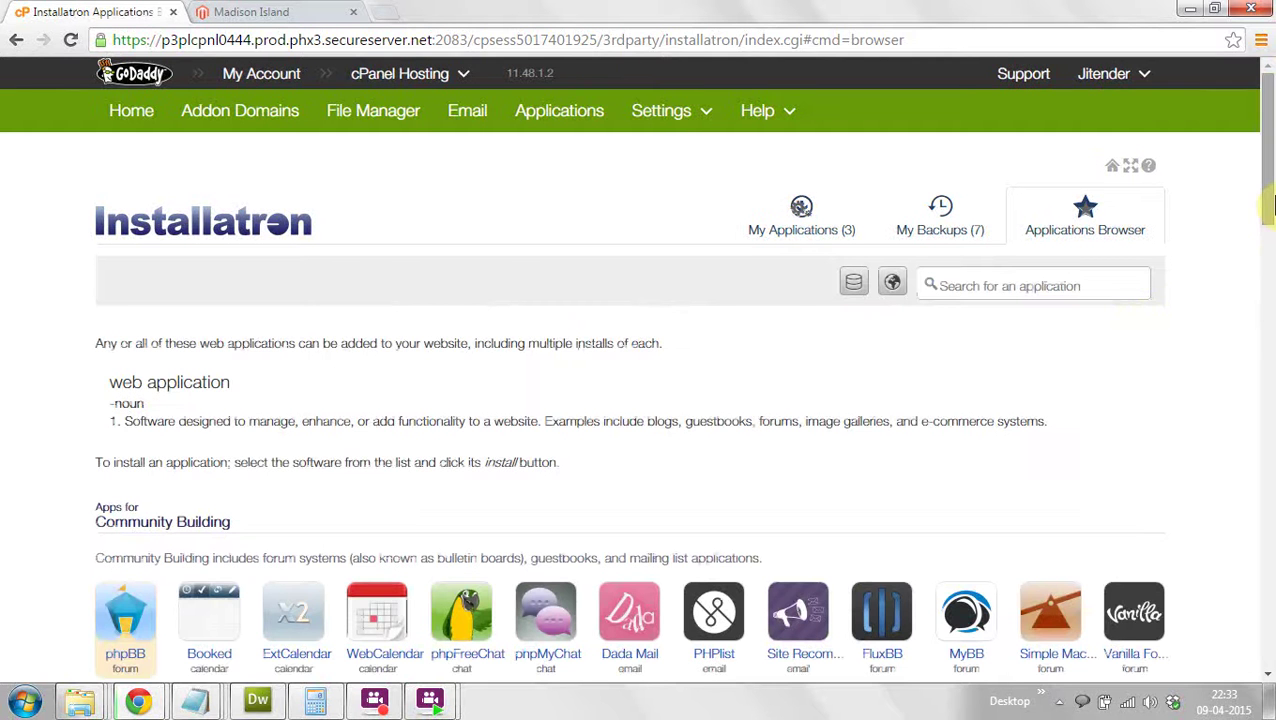
left_click_drag(1268, 205, 1268, 265)
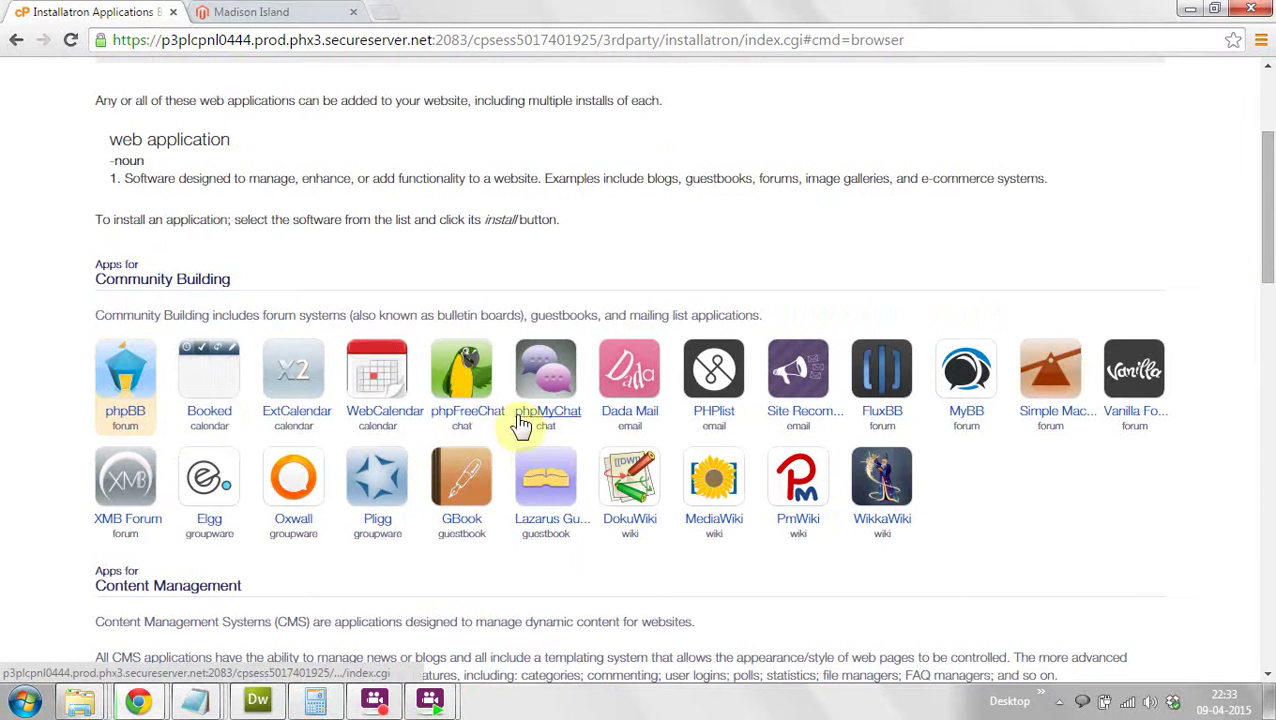
left_click(127, 430)
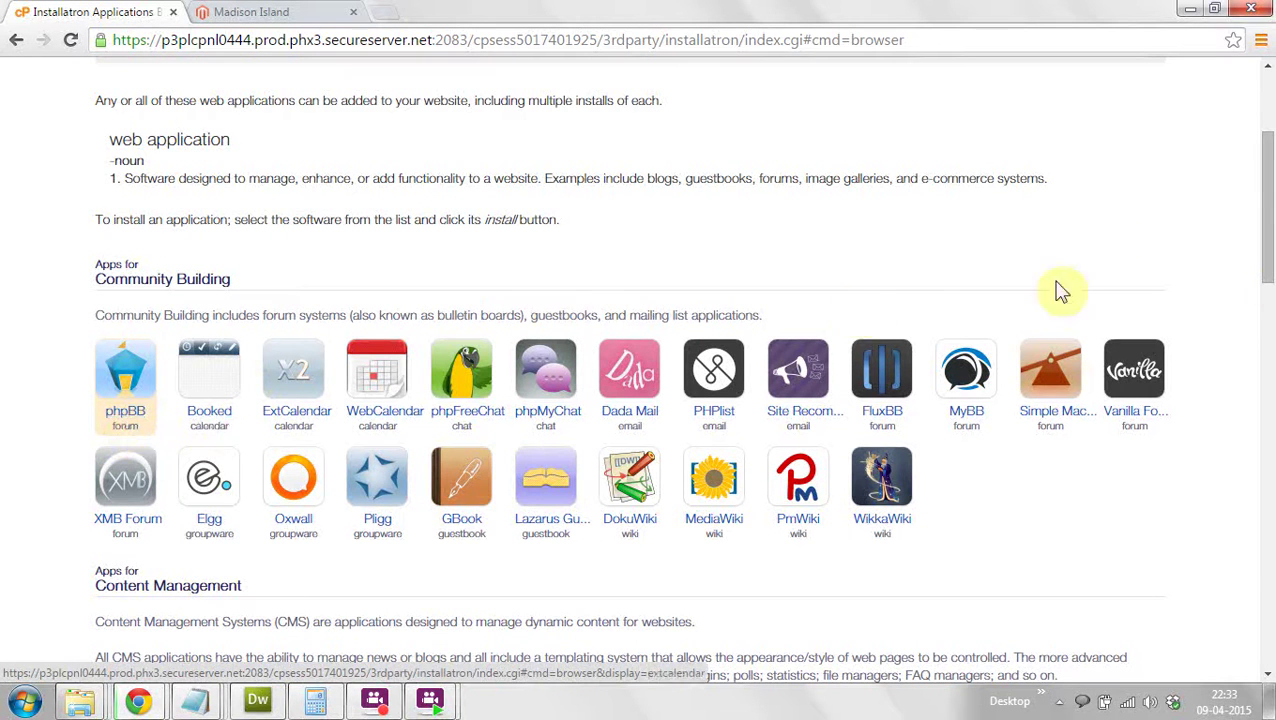
left_click_drag(1272, 243, 1272, 365)
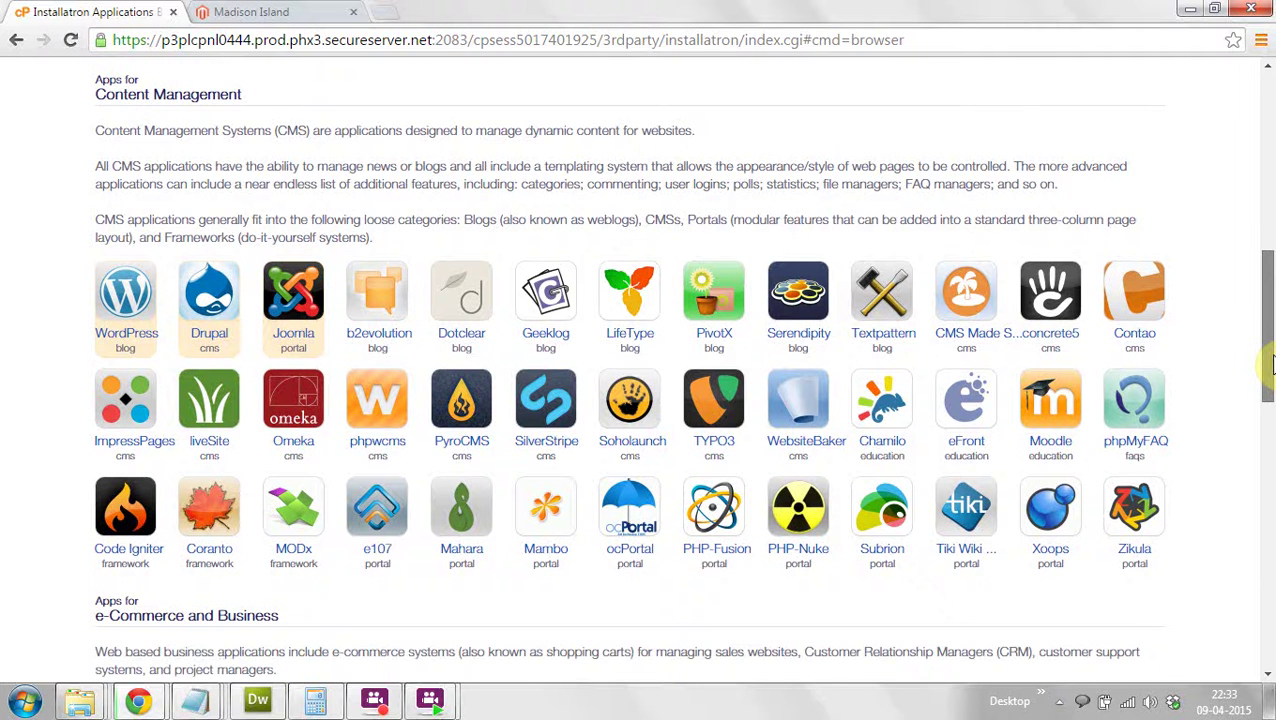
left_click_drag(1272, 365, 1270, 273)
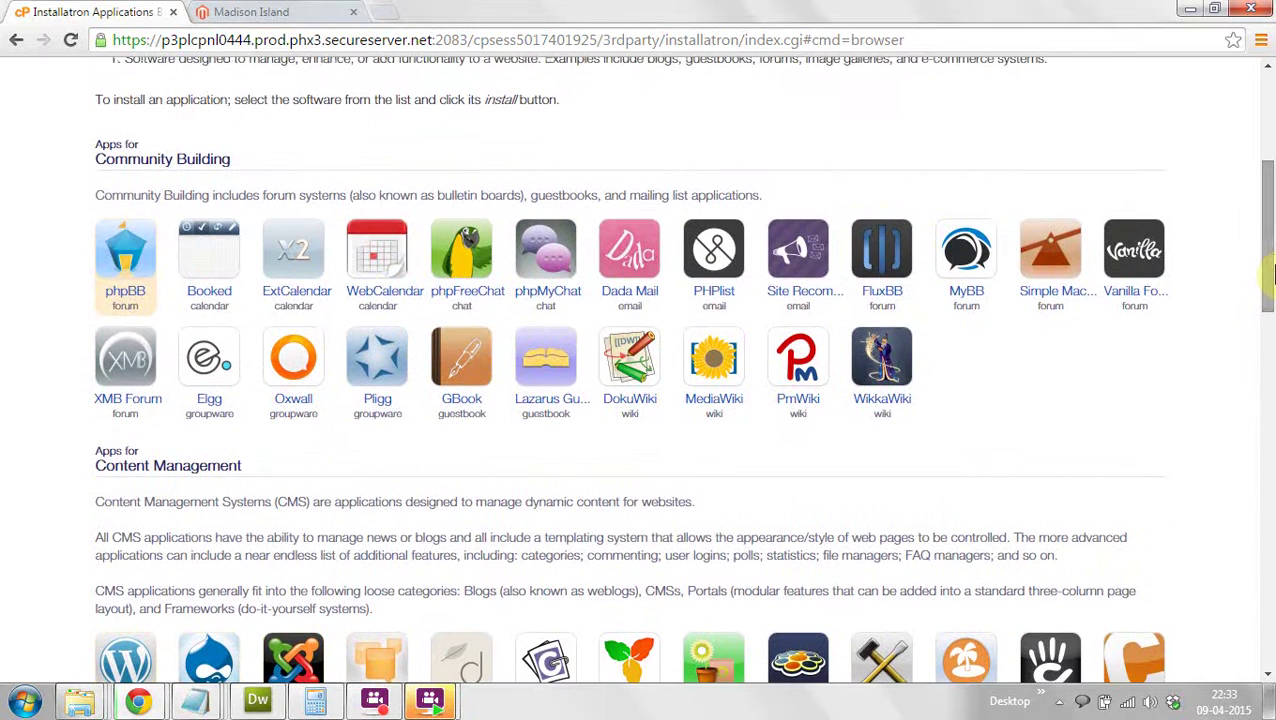
left_click(125, 298)
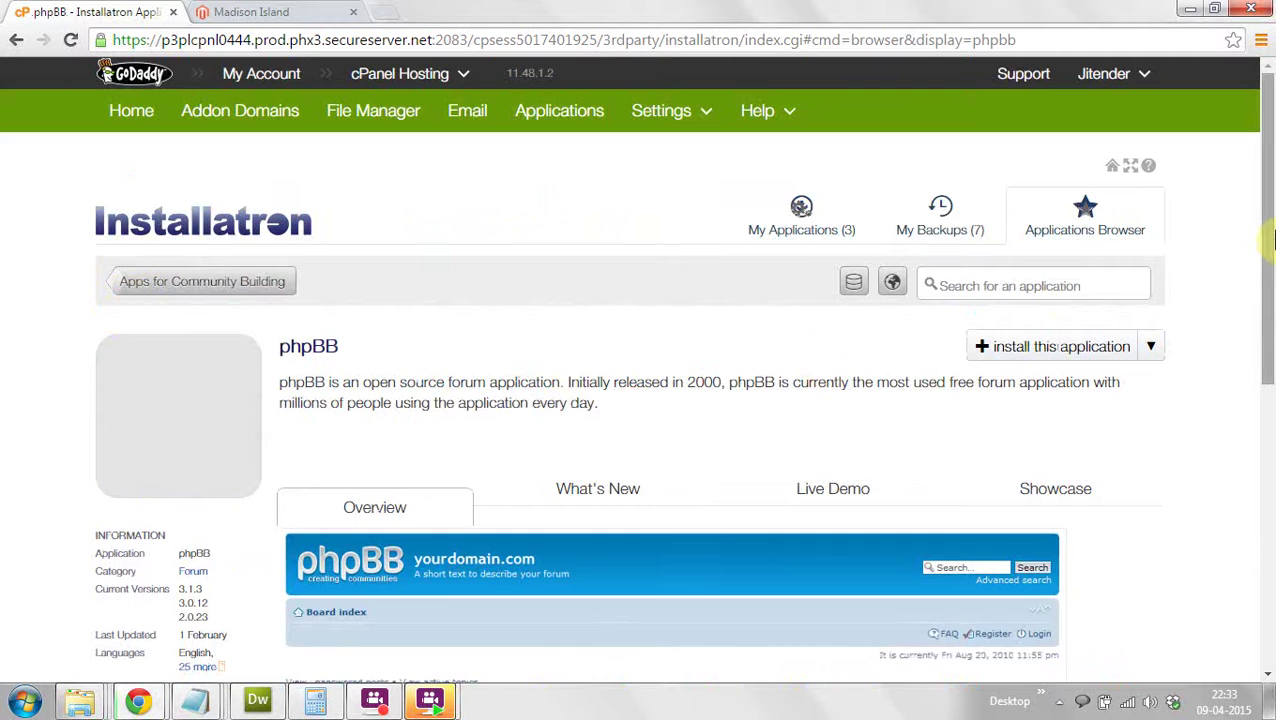
Step: Select phpBB in the catalogue and launch its install wizard
left_click_drag(1271, 305, 1268, 358)
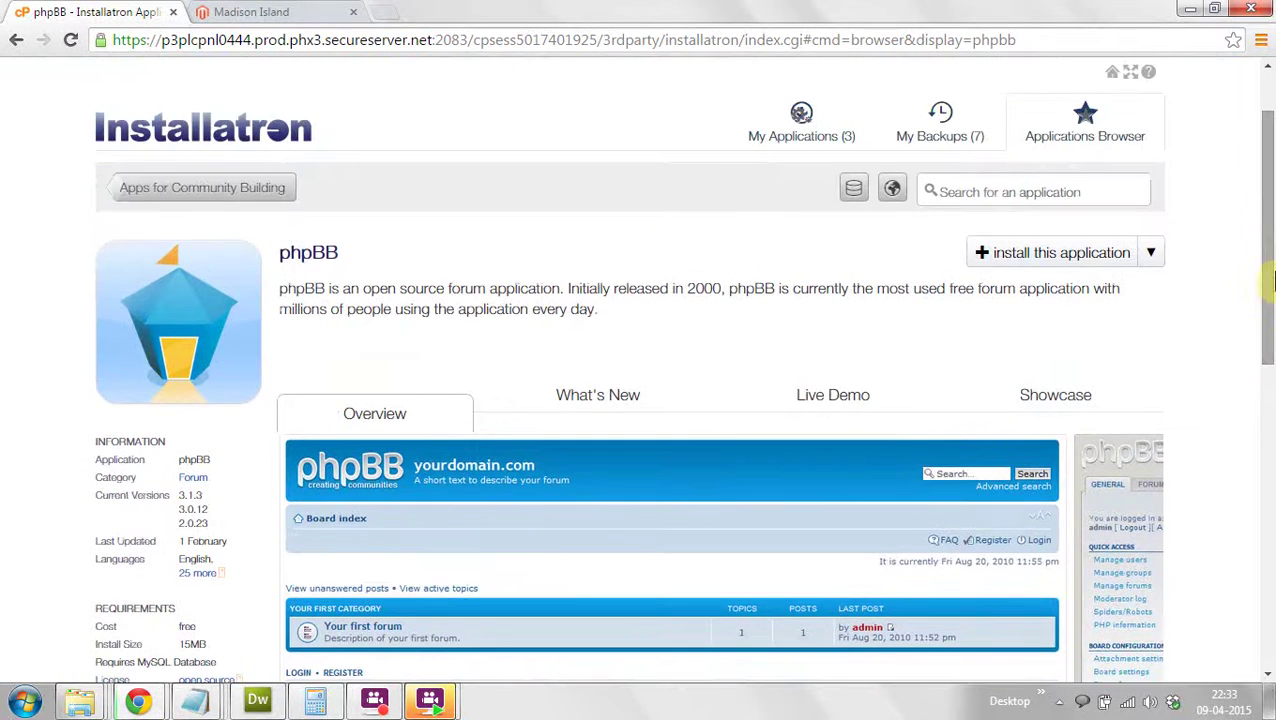
left_click(1052, 262)
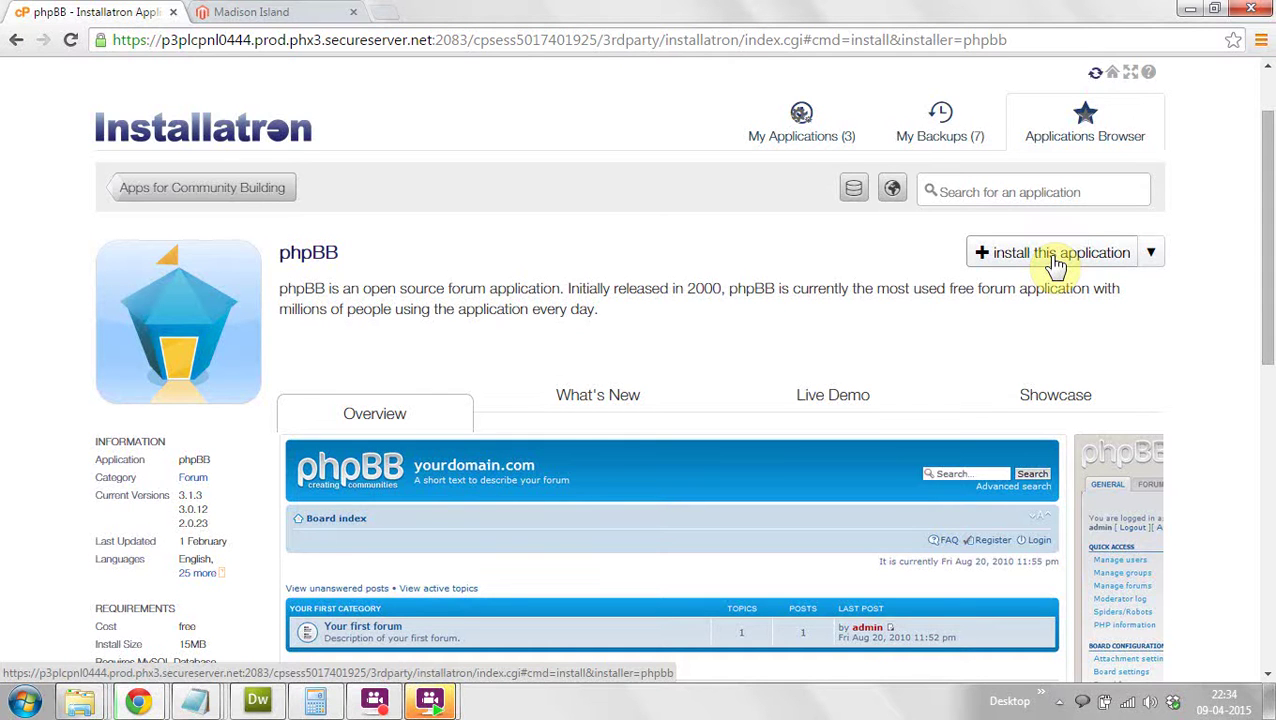
left_click(1055, 258)
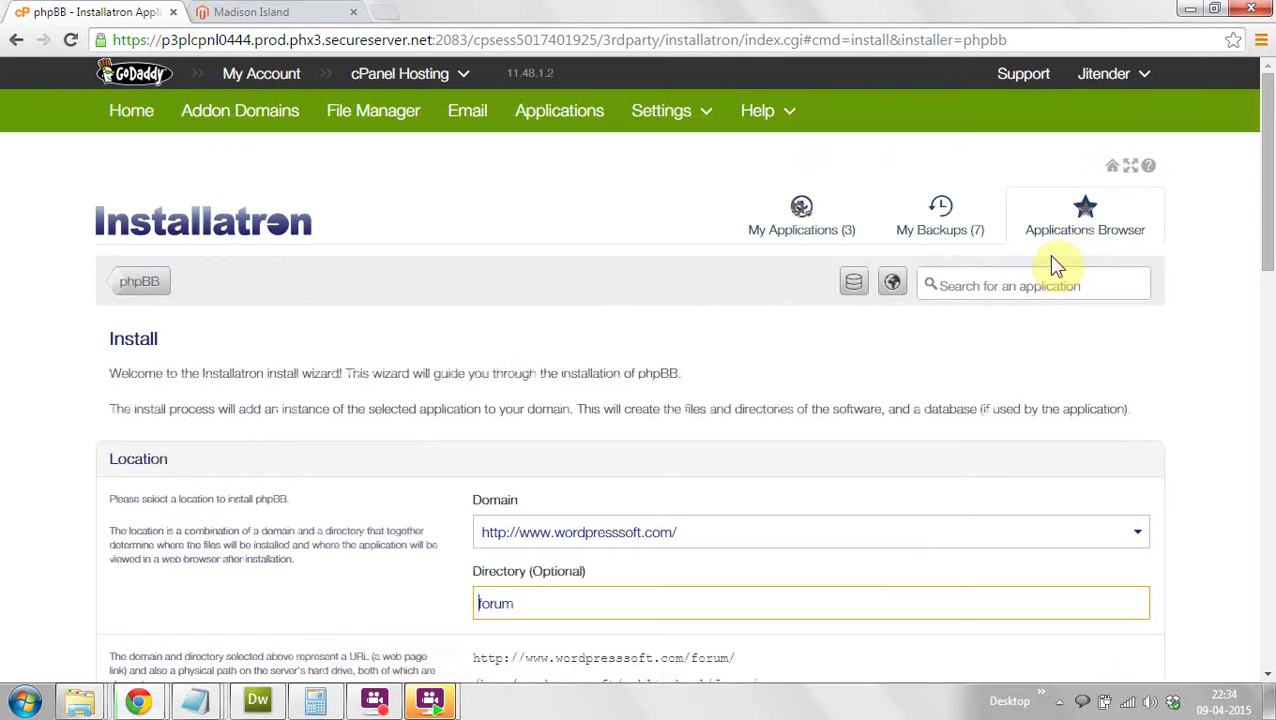
Step: Choose wpdemo4.wordpresssoft.com as the domain and empty the 'forum' directory so phpBB installs at root
left_click_drag(1272, 183, 1272, 249)
left_click(792, 326)
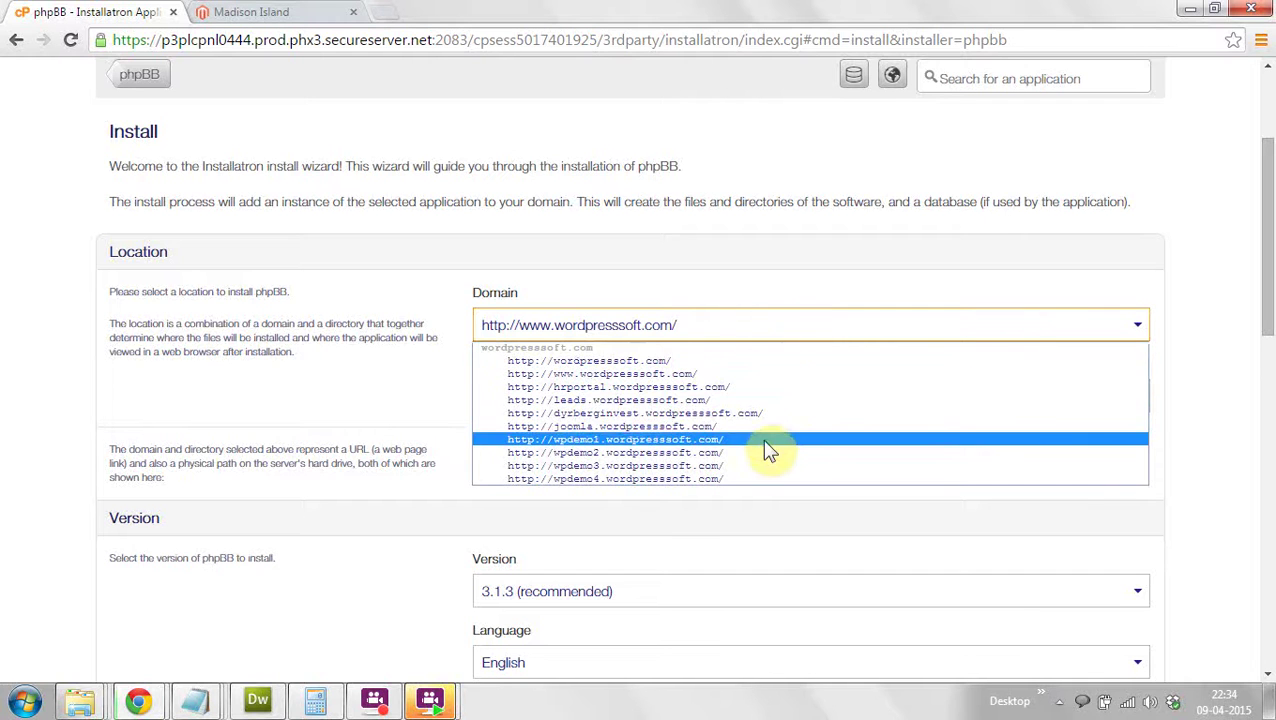
left_click(748, 479)
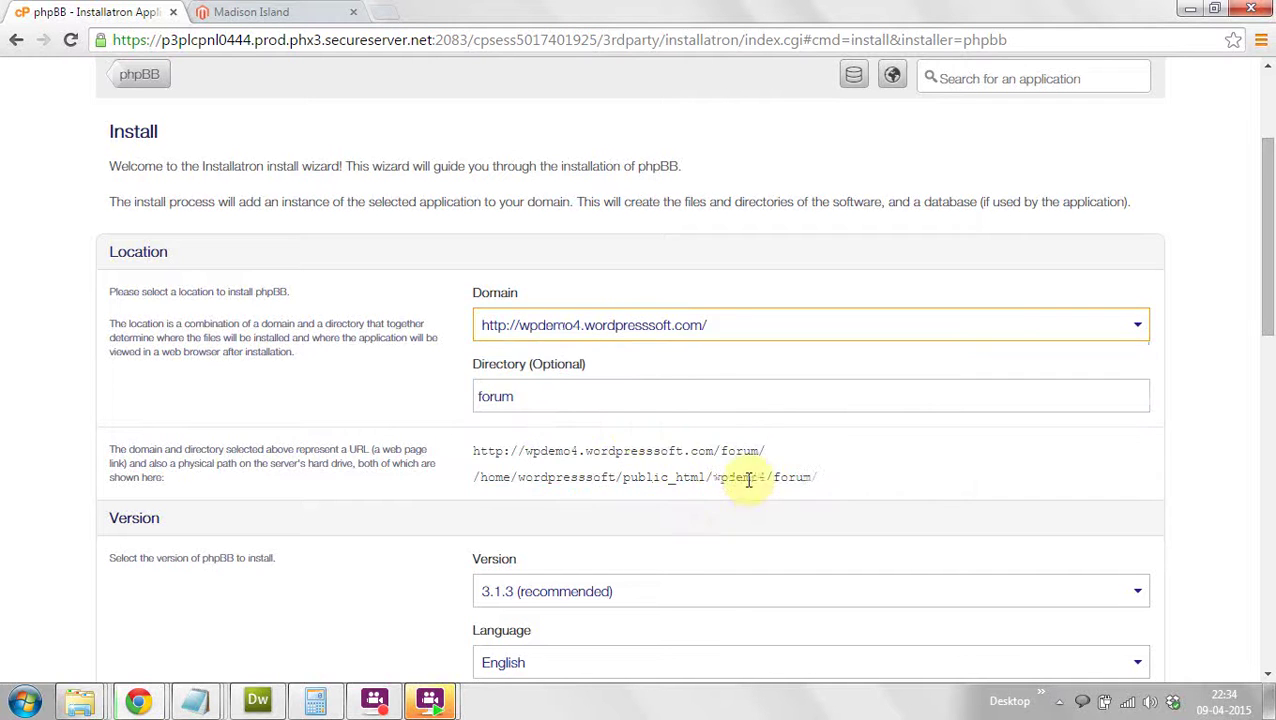
left_click(594, 398)
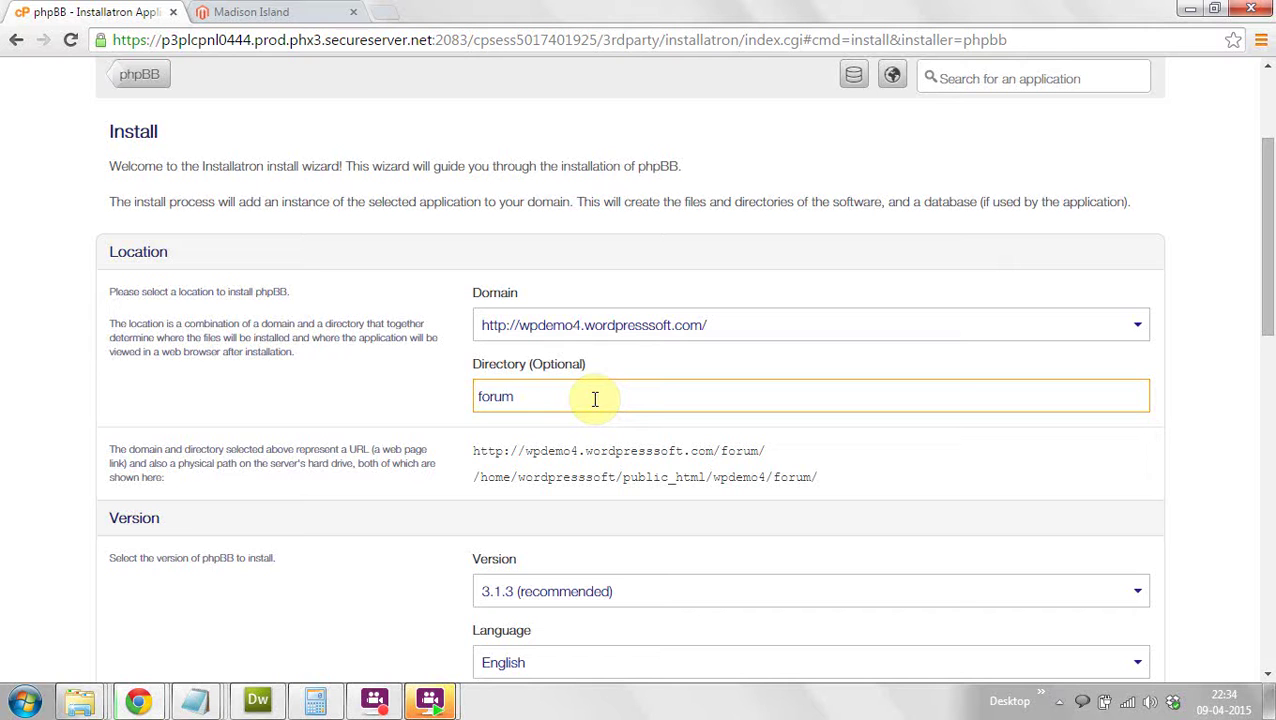
key("BackSpace")
key("BackSpace")
key("BackSpace")
key("BackSpace")
key("BackSpace")
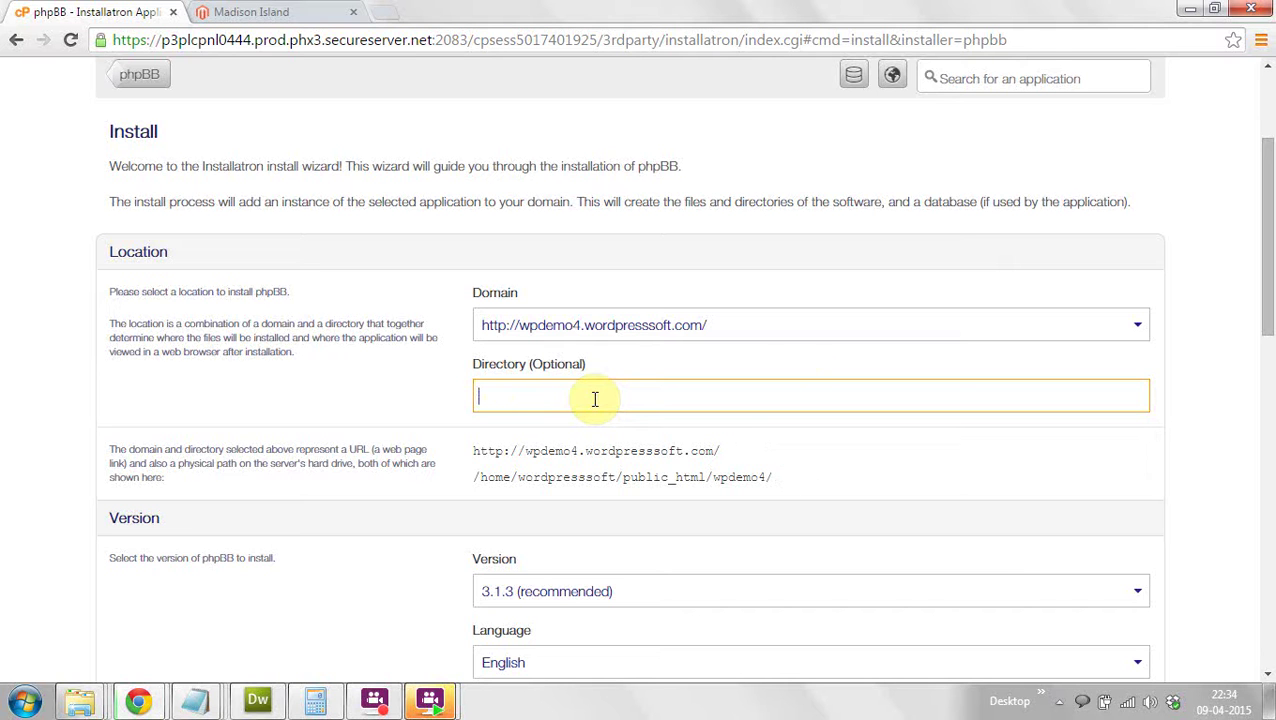
left_click_drag(1266, 248, 1270, 324)
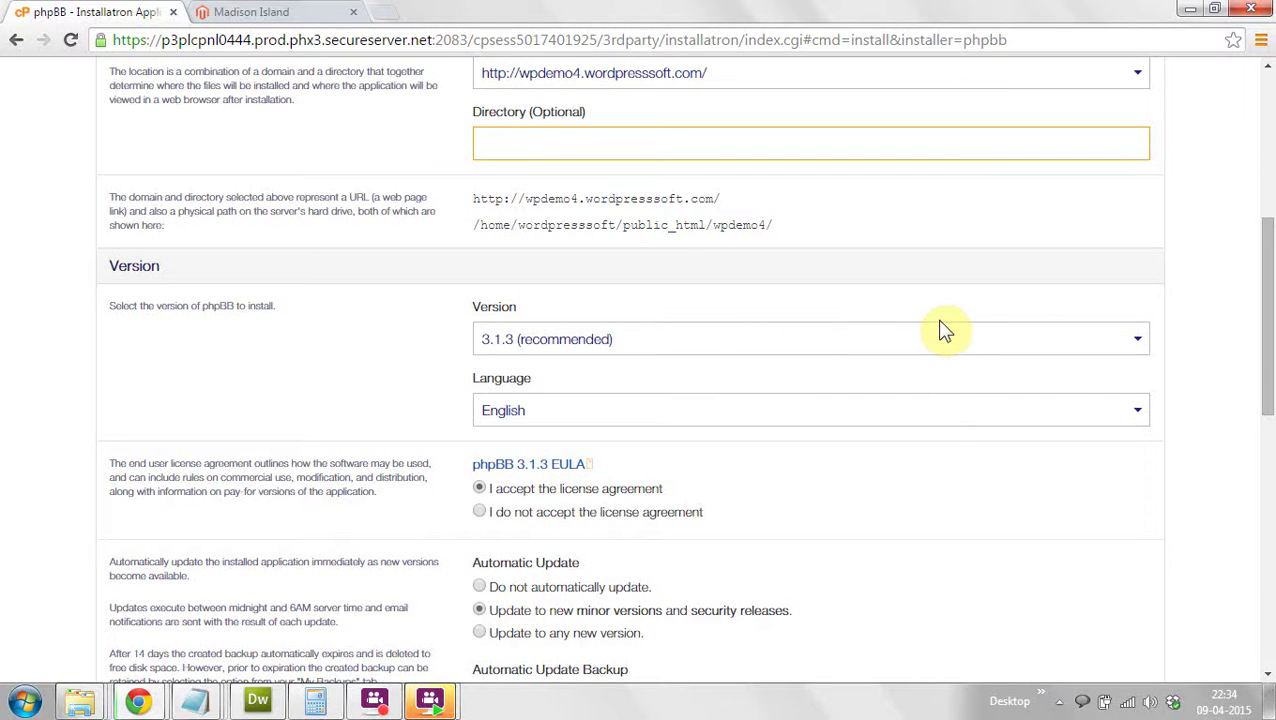
Step: Enter administrator username 'admin', a password and the suggested email, then start the phpBB install
left_click_drag(1272, 350, 1268, 470)
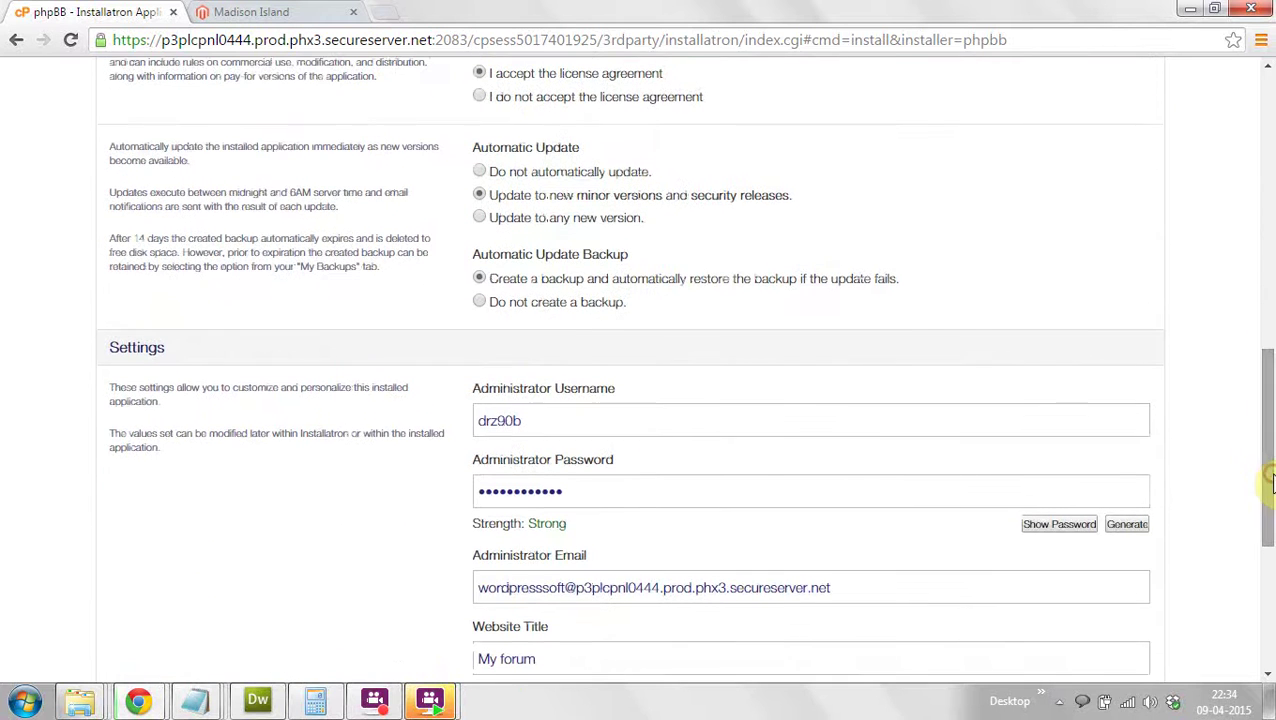
double_click(609, 416)
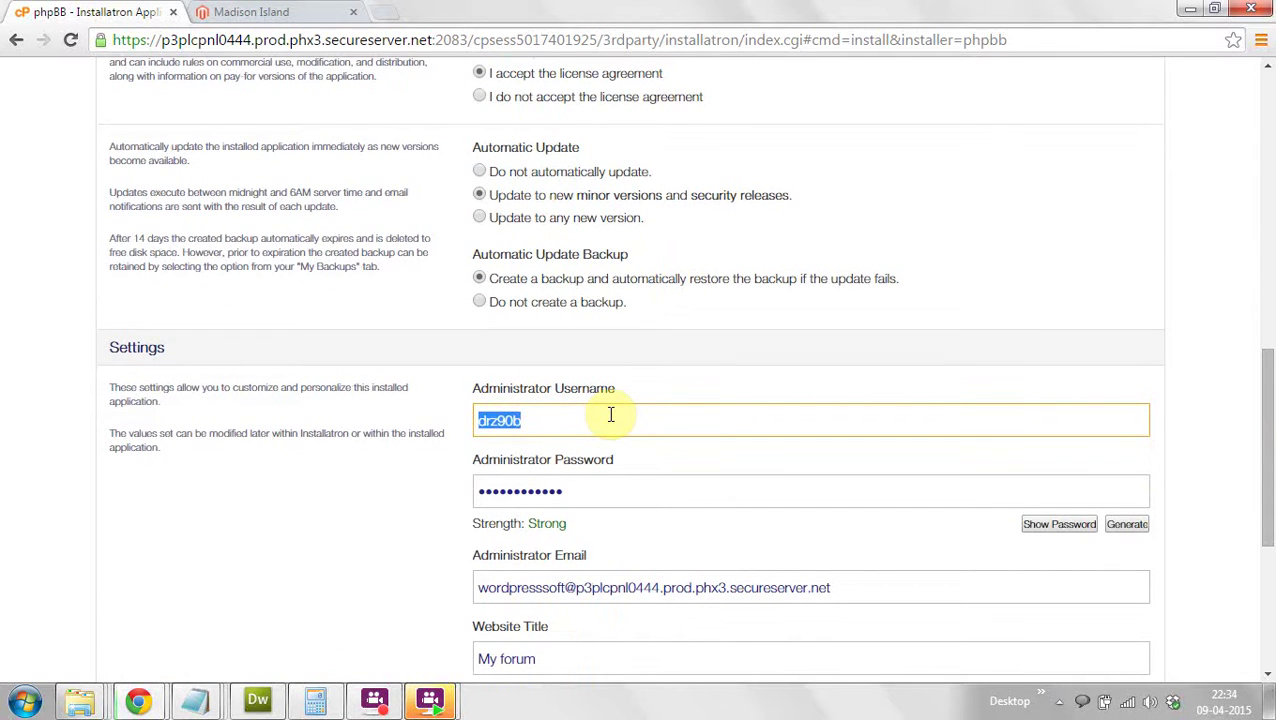
type("admin")
key("Tab")
type("pass")
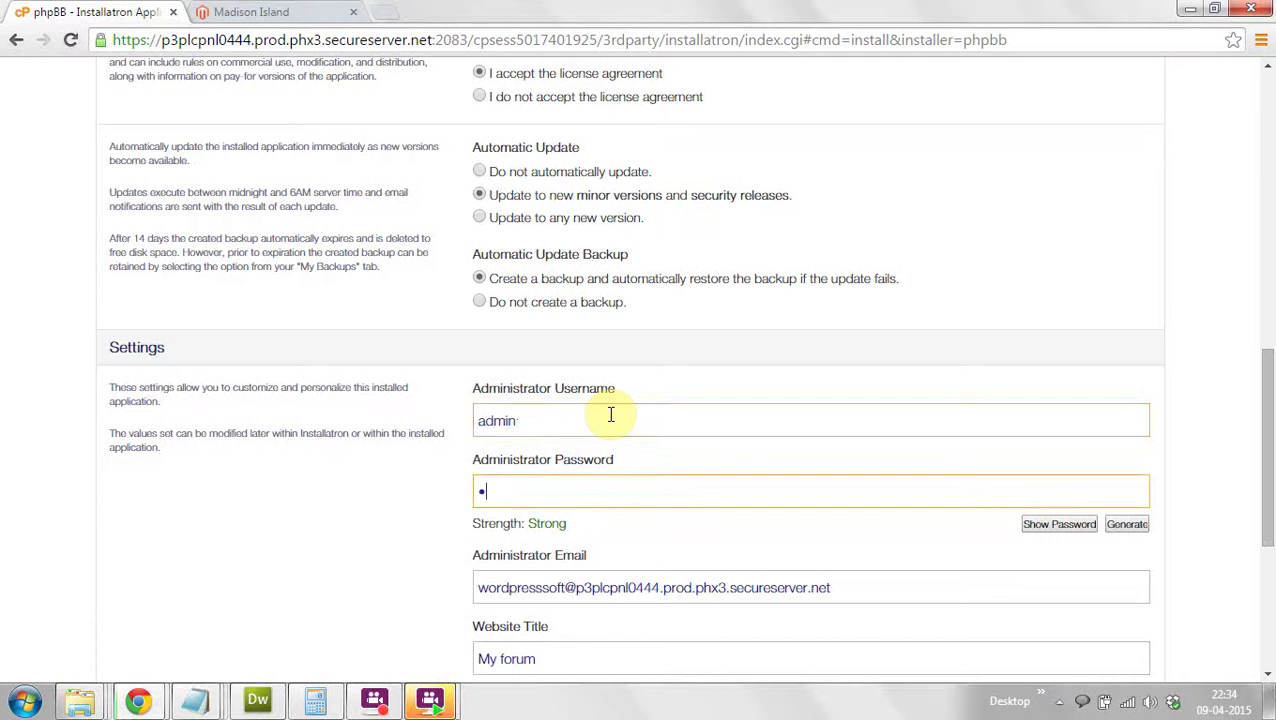
type("s")
key("Tab")
type("jee")
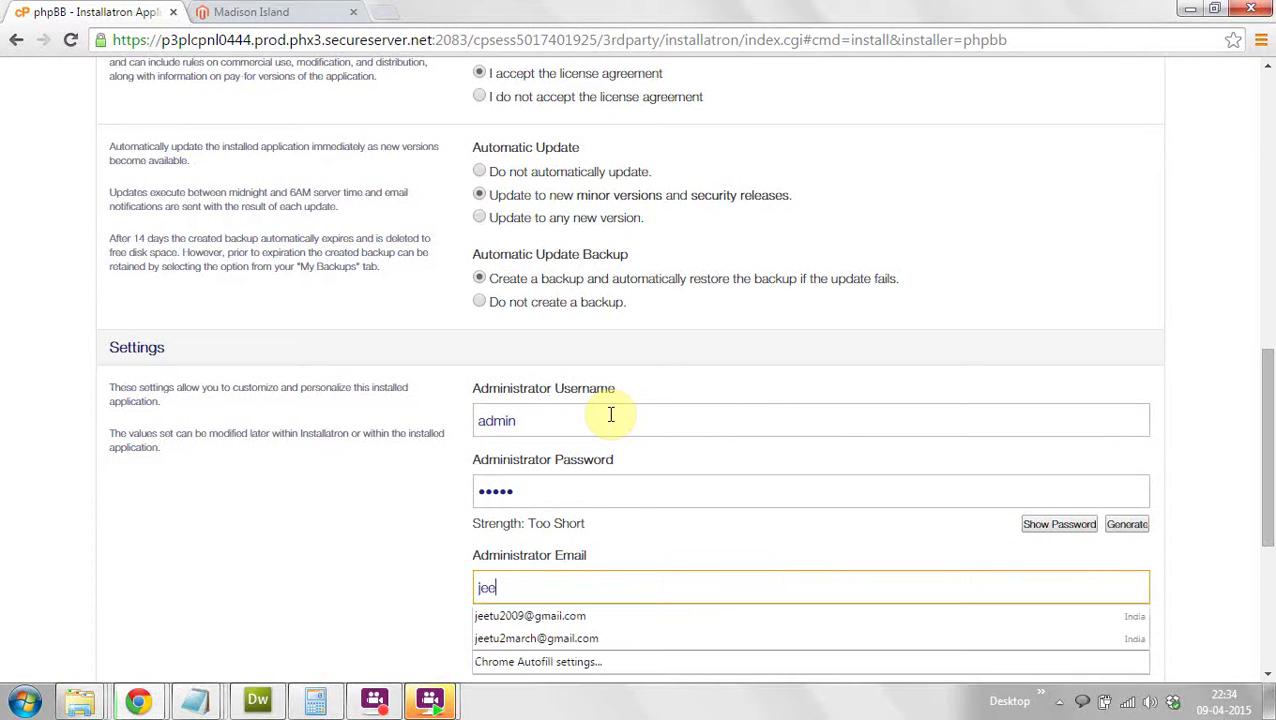
key("Down")
key("Return")
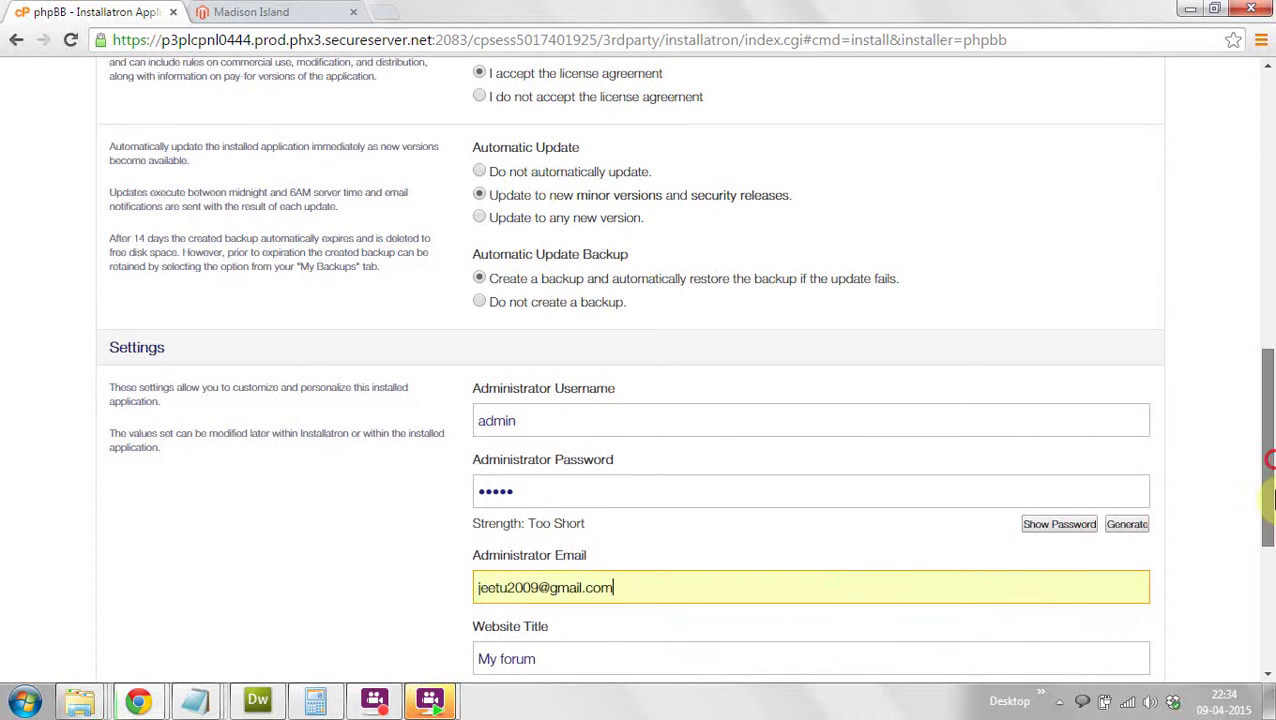
scroll(1174, 365, "down", 3)
left_click(1133, 617)
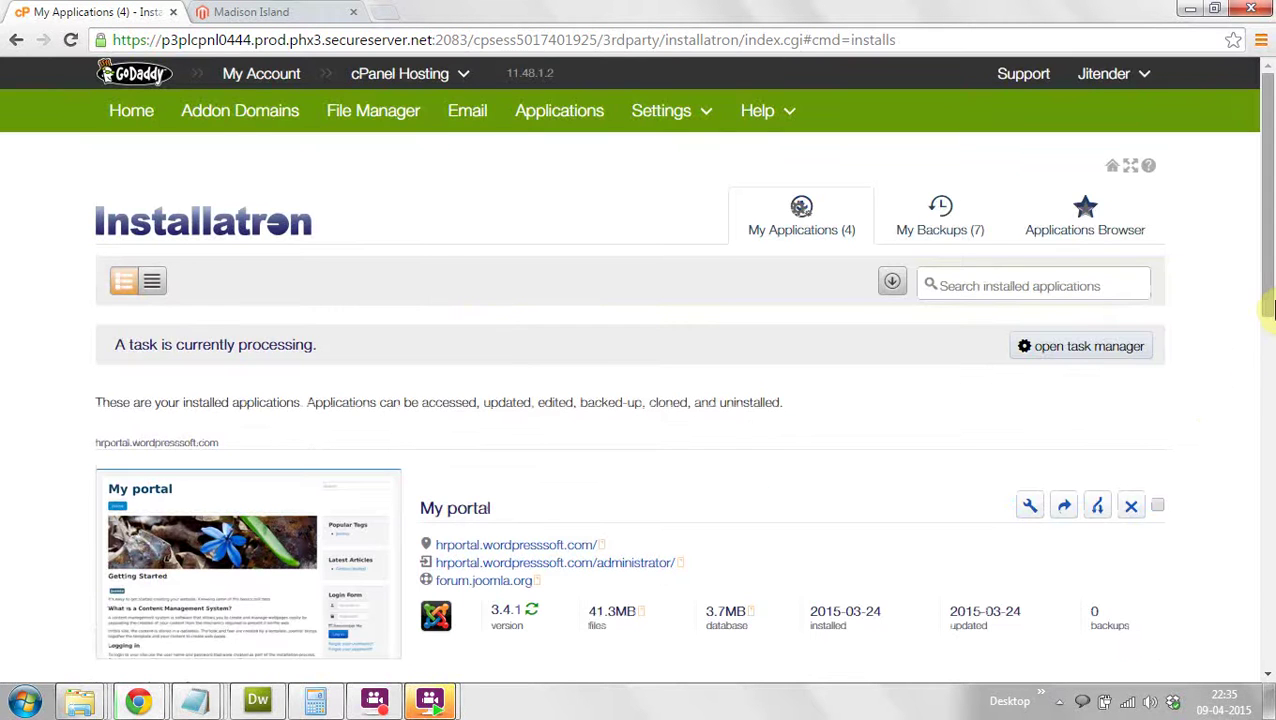
Step: Find the finished My forum phpBB 3.1.3 entry and open the context menu on its wpdemo4 link
left_click_drag(1270, 272, 1268, 608)
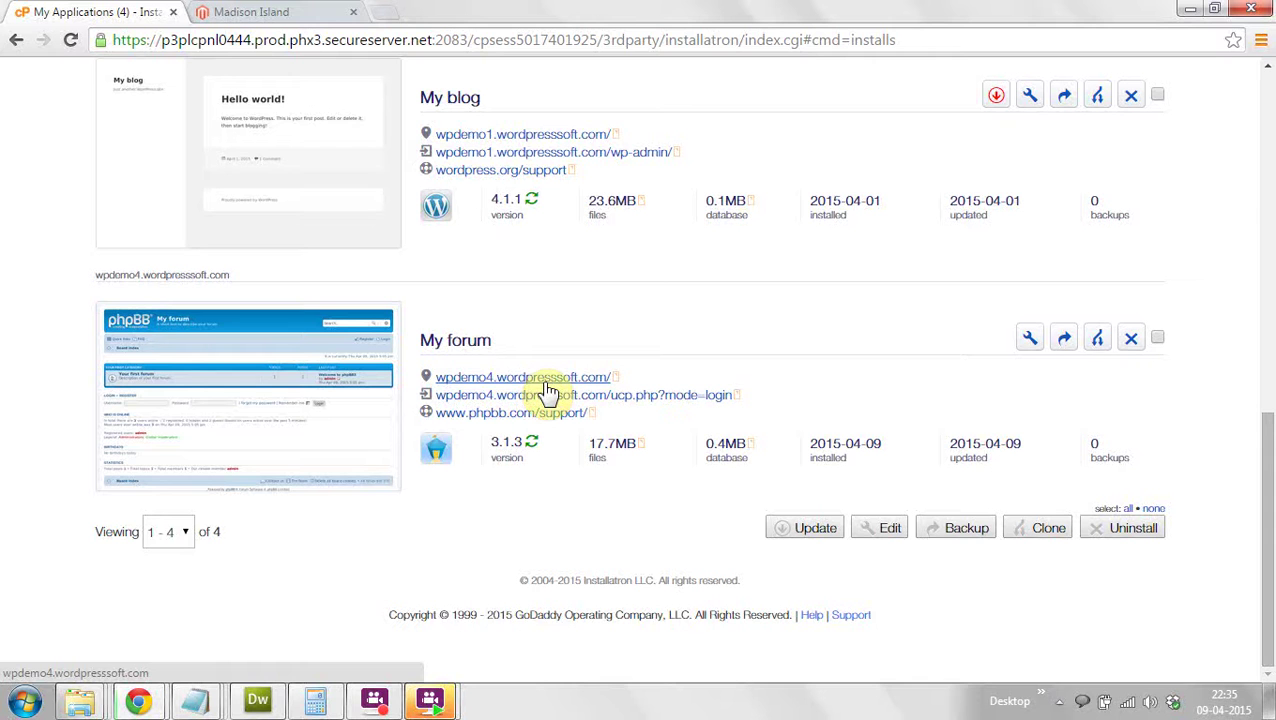
right_click(546, 388)
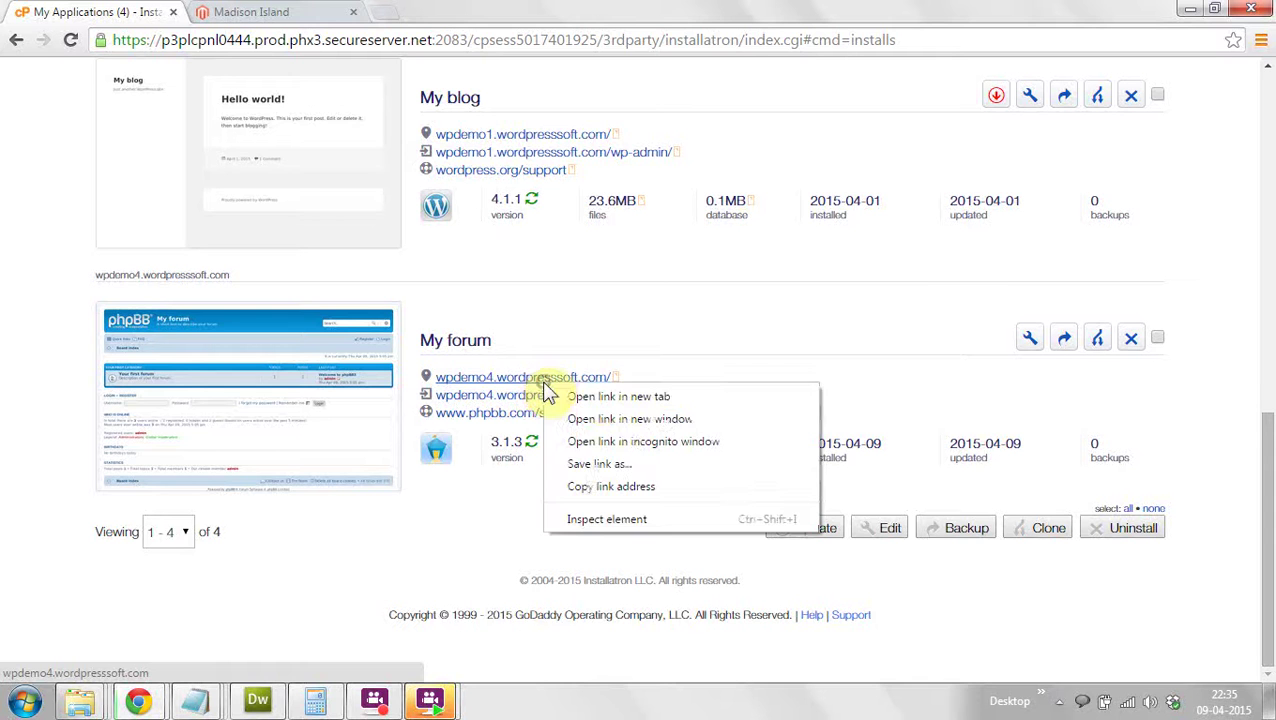
Step: Open the wpdemo4 forum link in a new tab and switch to the 'My forum - Index page' tab
left_click(598, 397)
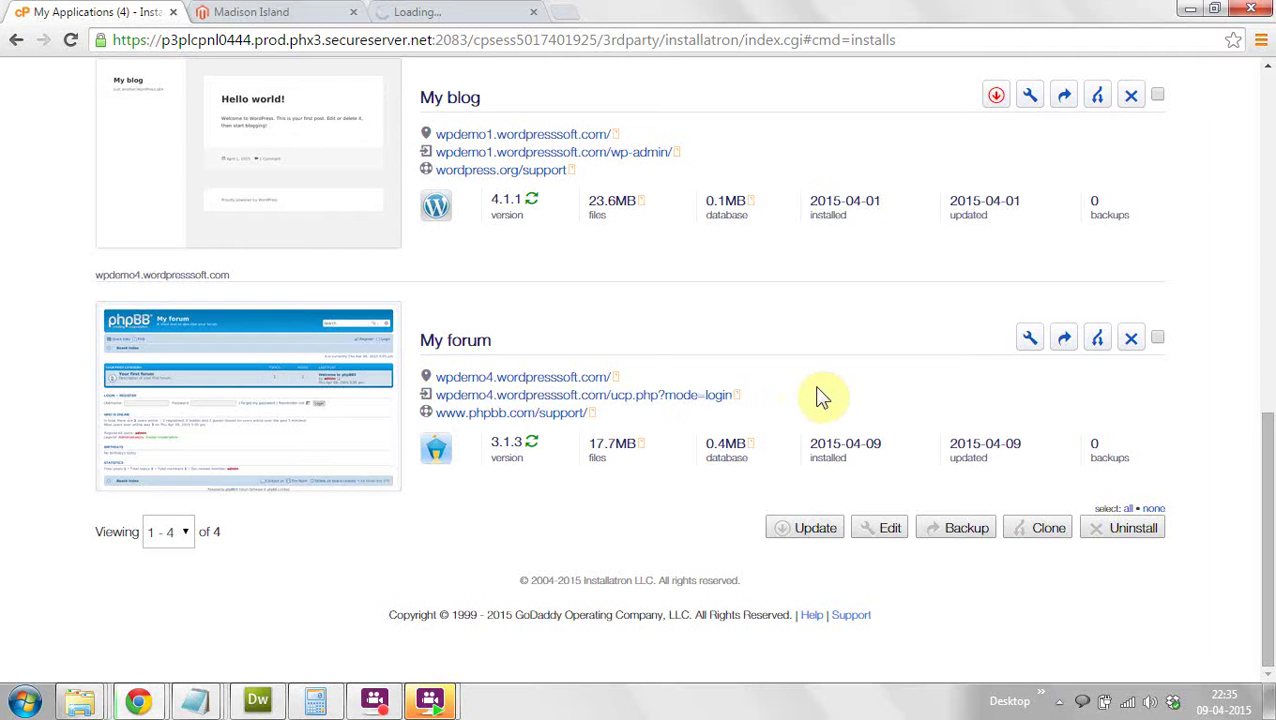
left_click(480, 11)
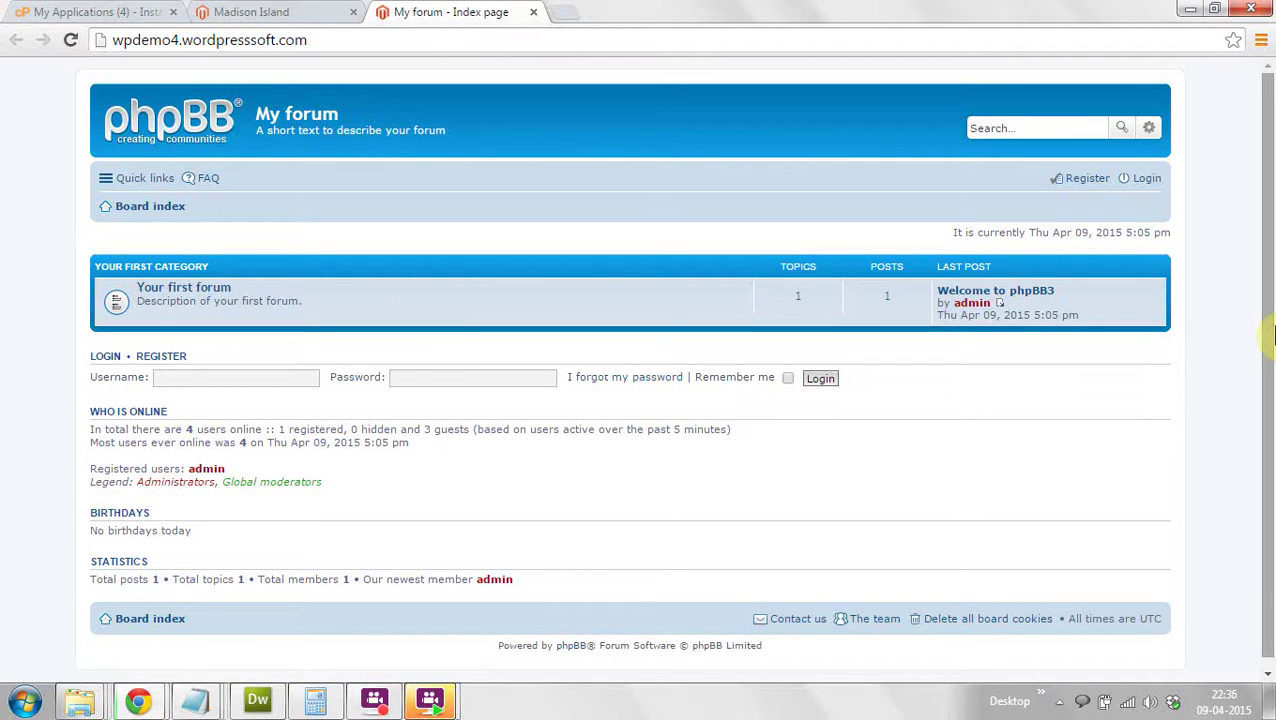
left_click_drag(1267, 322, 1268, 408)
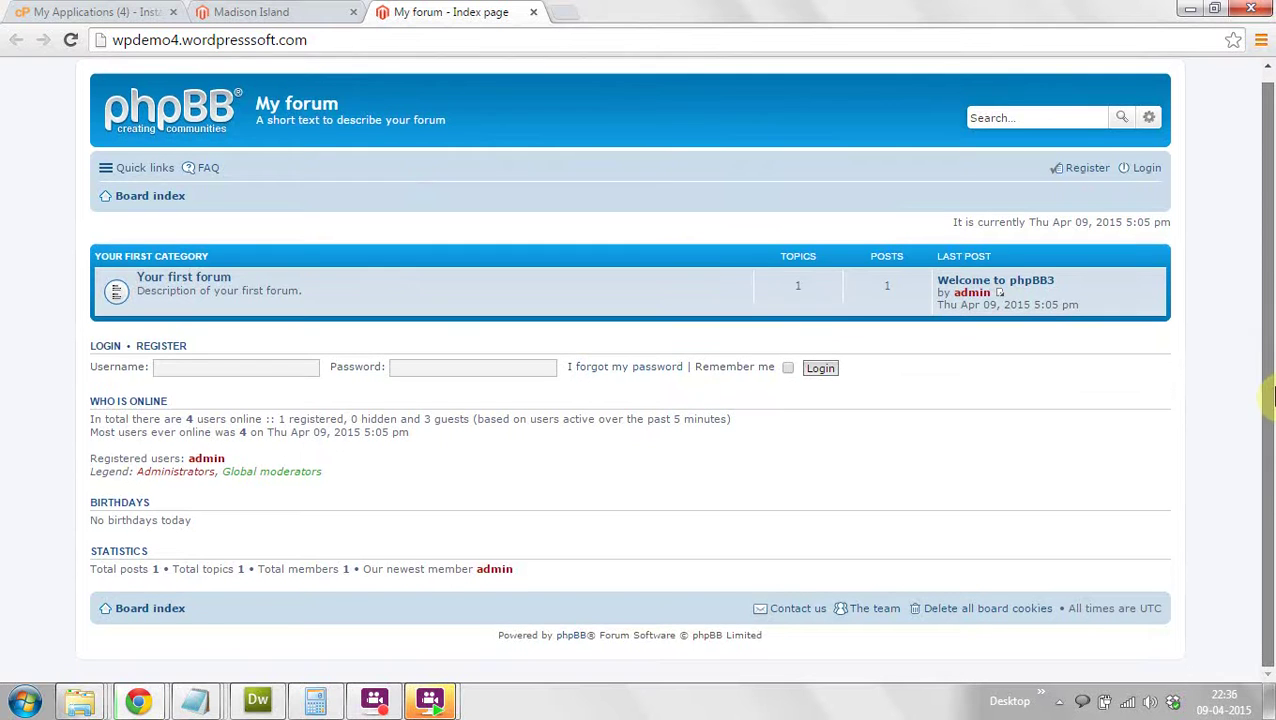
scroll(1268, 408, "up", 1)
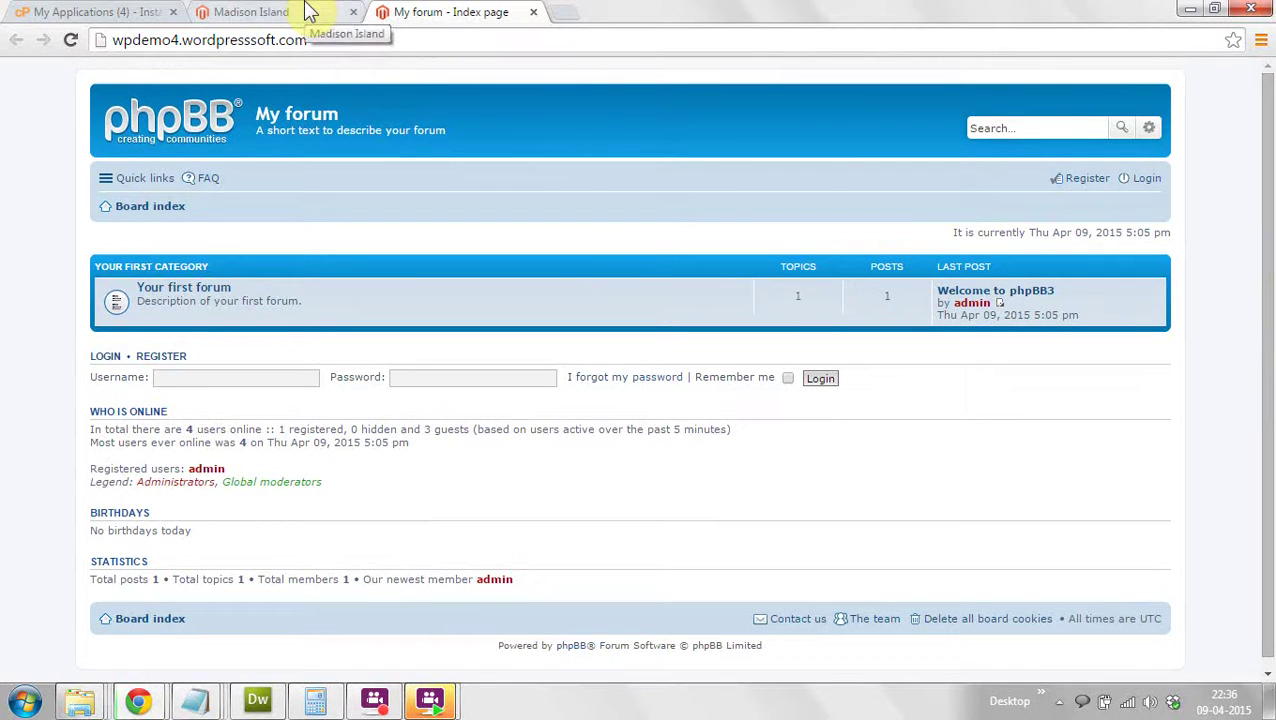
Step: Switch back to the My Applications tab showing the My forum phpBB entry
left_click(131, 12)
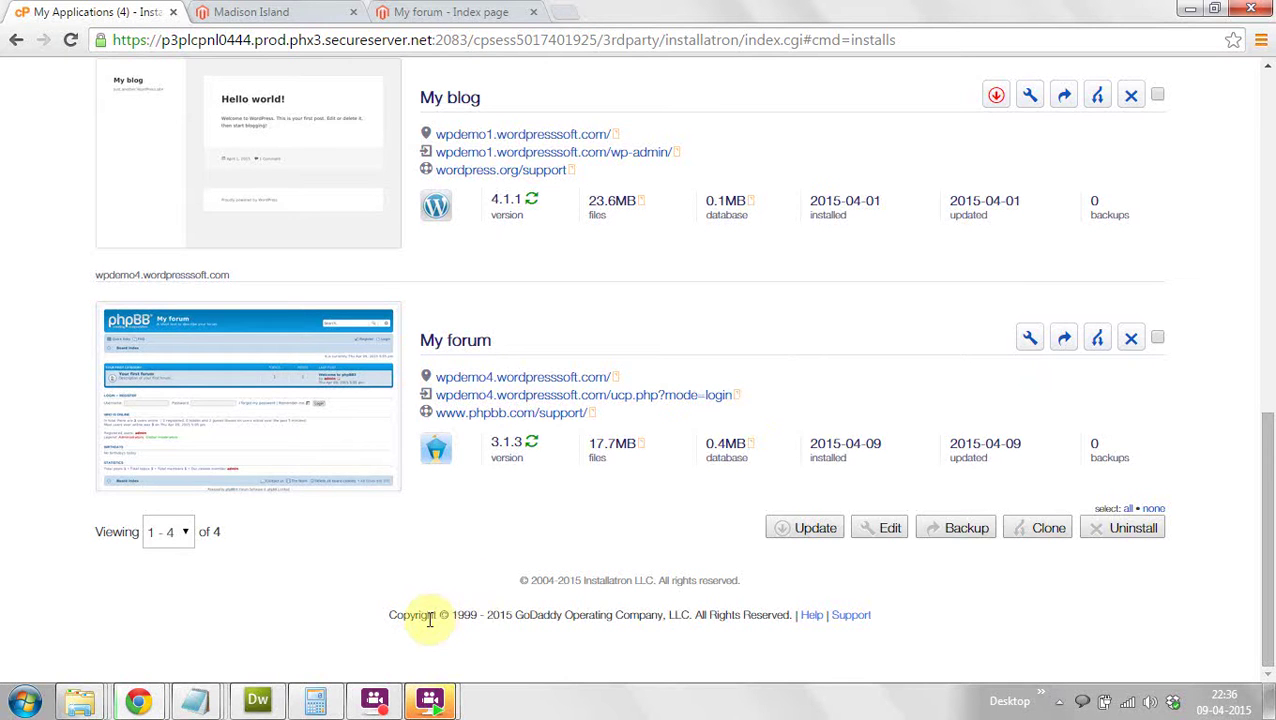
left_click(374, 700)
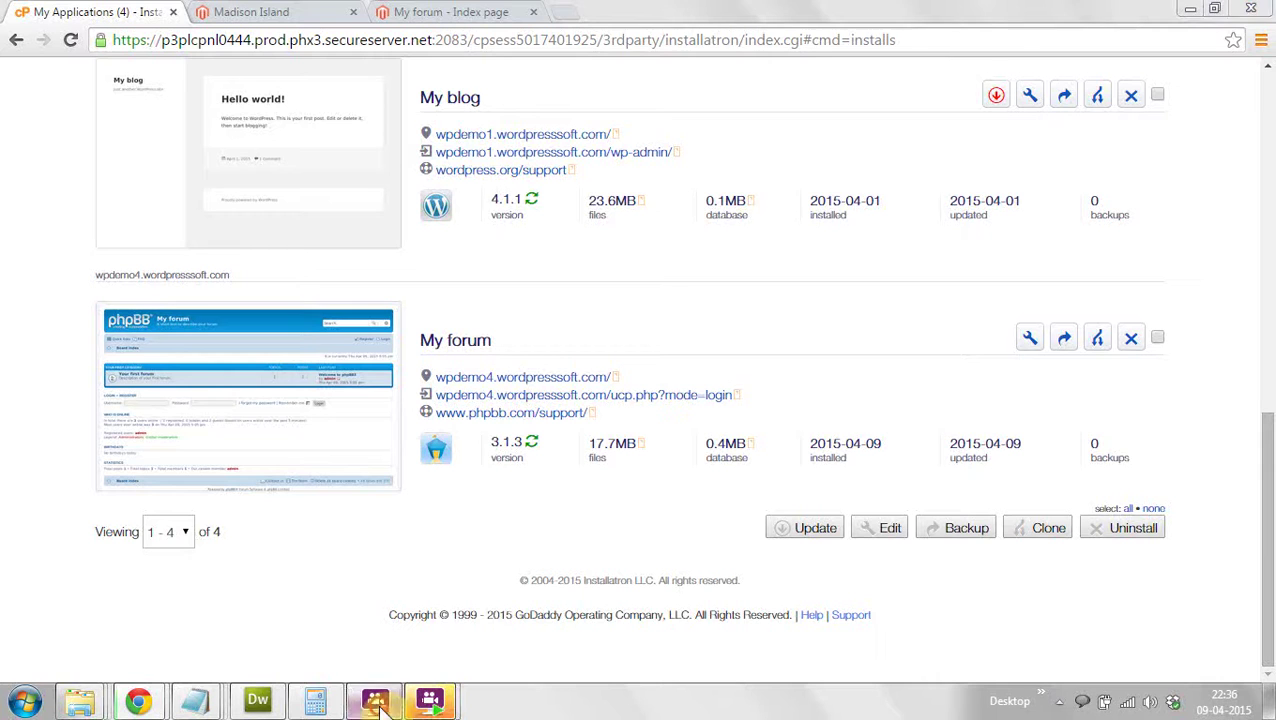